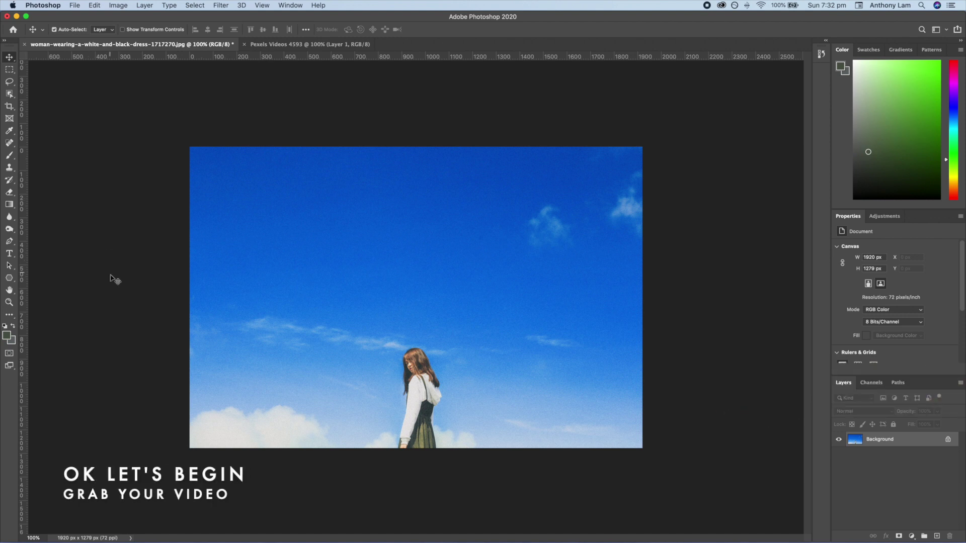
# - Open the Resources folder in Finder and drag Sky Video.mp4 into the photo
pyautogui.click(132, 528)
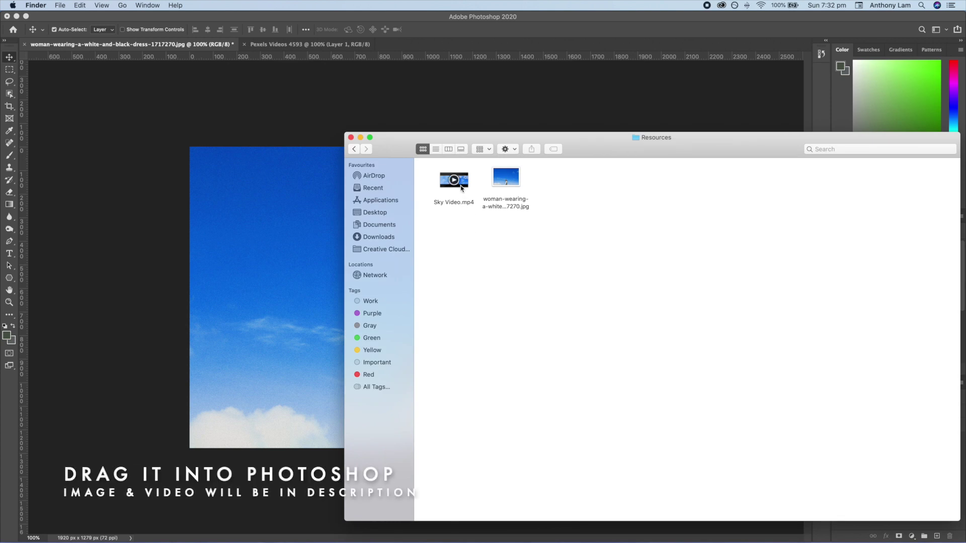
pyautogui.moveTo(461, 188)
pyautogui.mouseDown()
pyautogui.moveTo(125, 163)
pyautogui.moveTo(293, 193)
pyautogui.mouseUp()
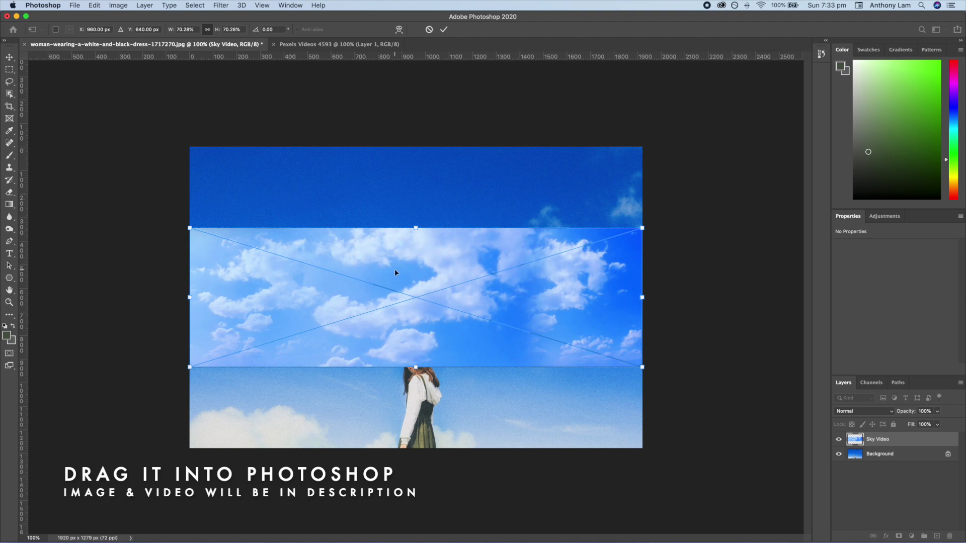
# - Align the placed Sky Video layer with the canvas top edge and commit it
pyautogui.moveTo(402, 273); pyautogui.dragTo(408, 195)
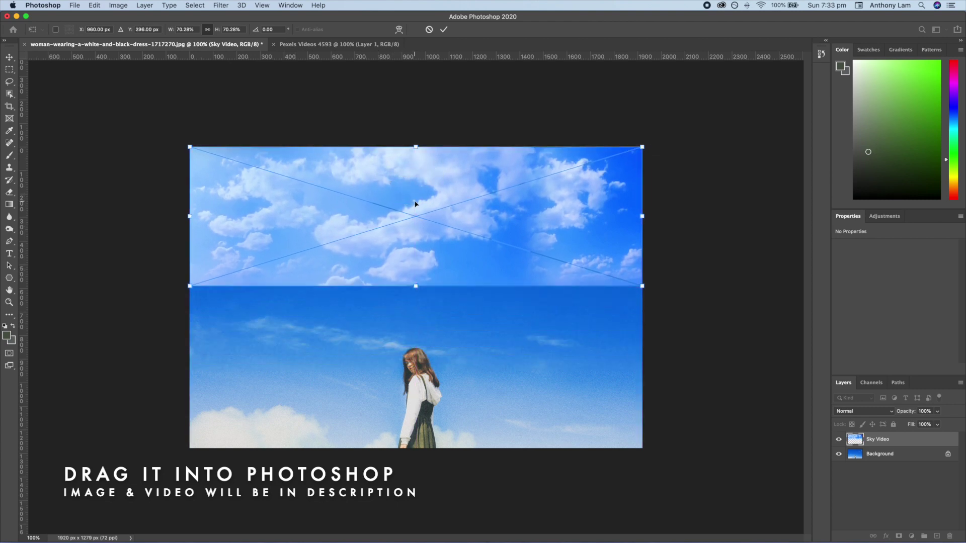
pyautogui.click(443, 29)
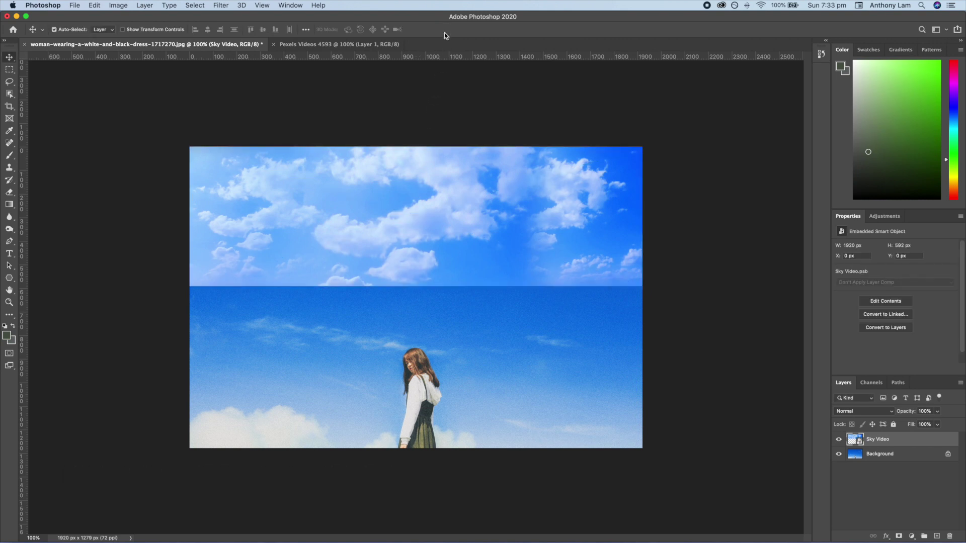
# - Select the woman on Background with Object Selection and copy her to a new layer
pyautogui.click(876, 454)
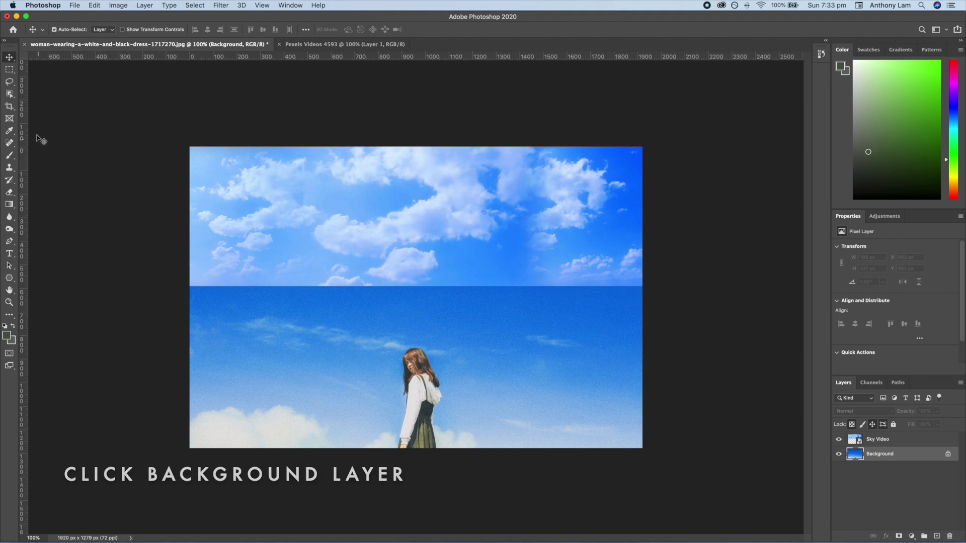
pyautogui.click(9, 95)
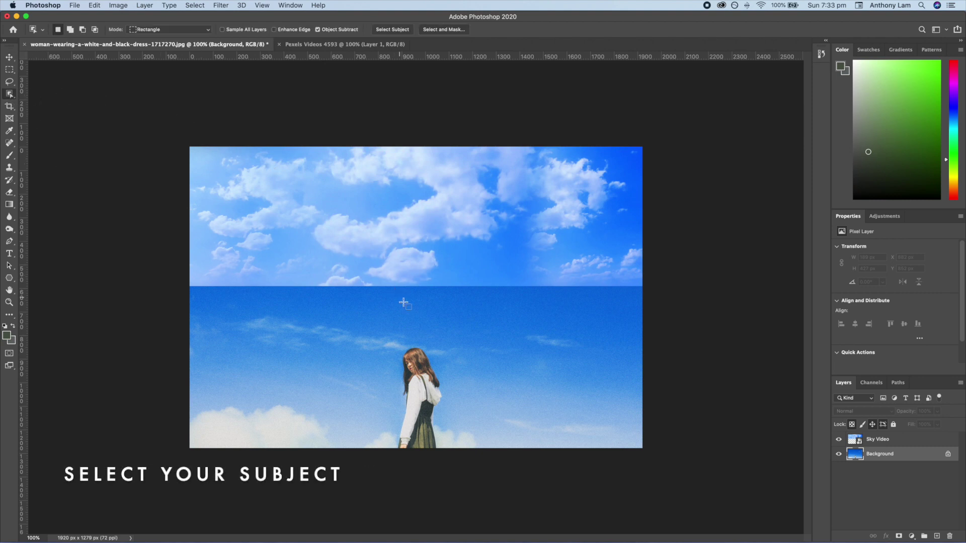
pyautogui.moveTo(376, 330); pyautogui.dragTo(454, 447)
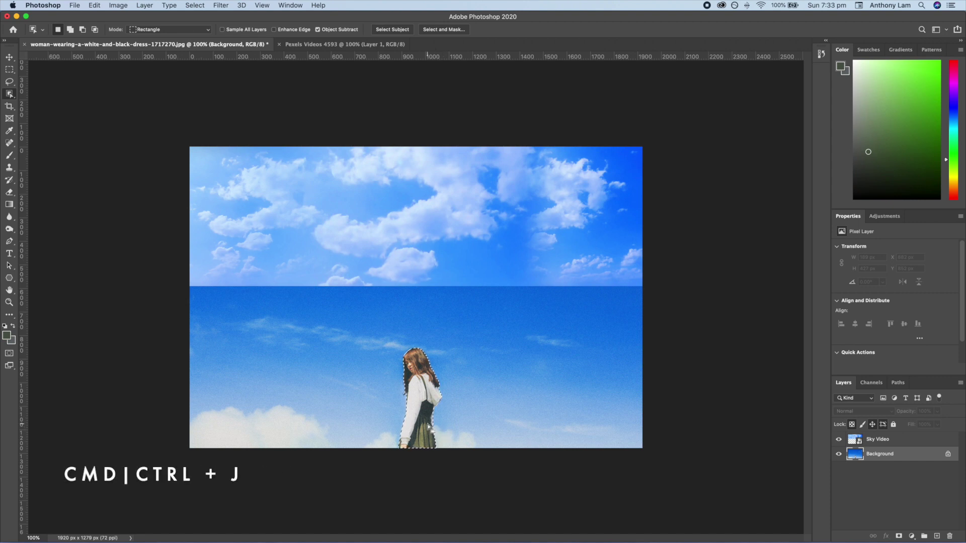
pyautogui.hotkey('ctrl', 'j')
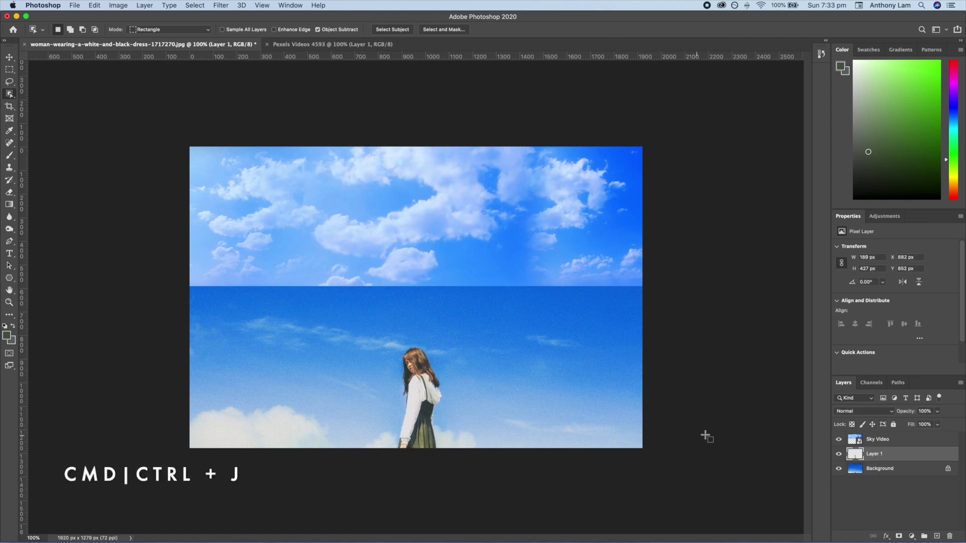
# - Rename the new layer to Girl and stack it above Sky Video
pyautogui.doubleClick(878, 454)
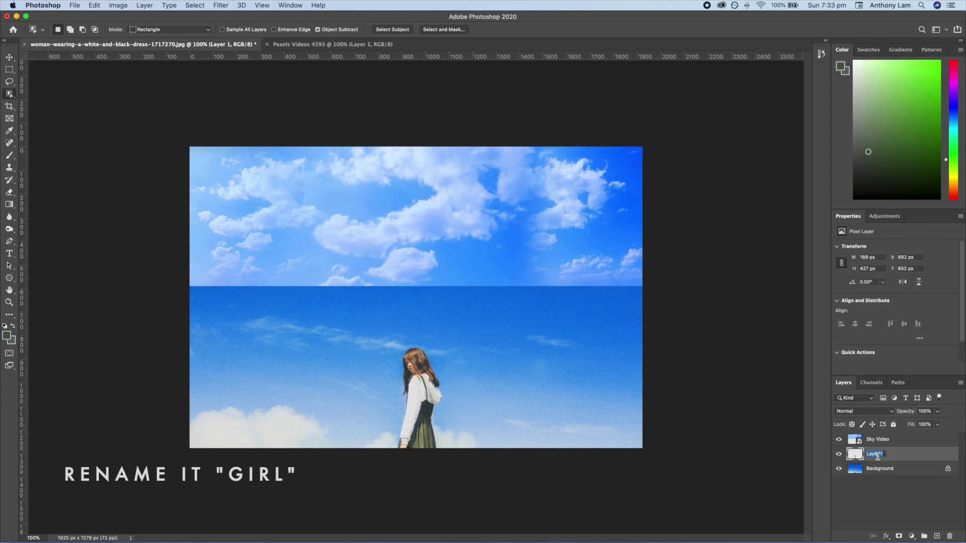
pyautogui.write('Girl')
pyautogui.press('Return')
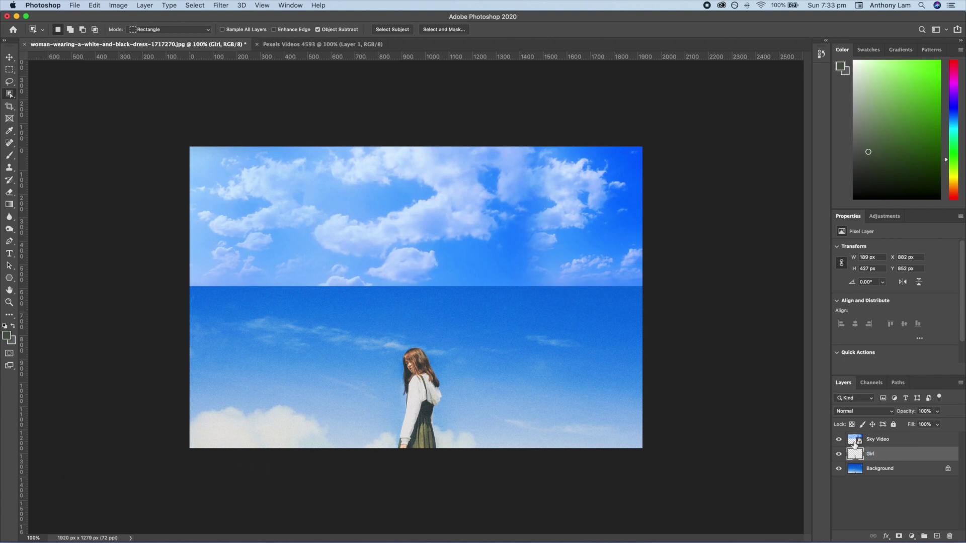
pyautogui.moveTo(854, 455); pyautogui.dragTo(856, 443)
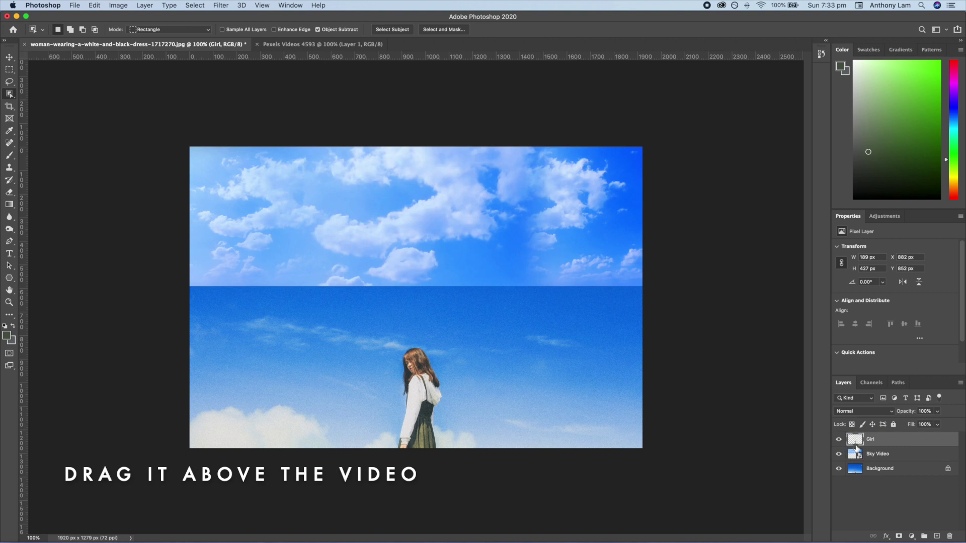
pyautogui.click(854, 456)
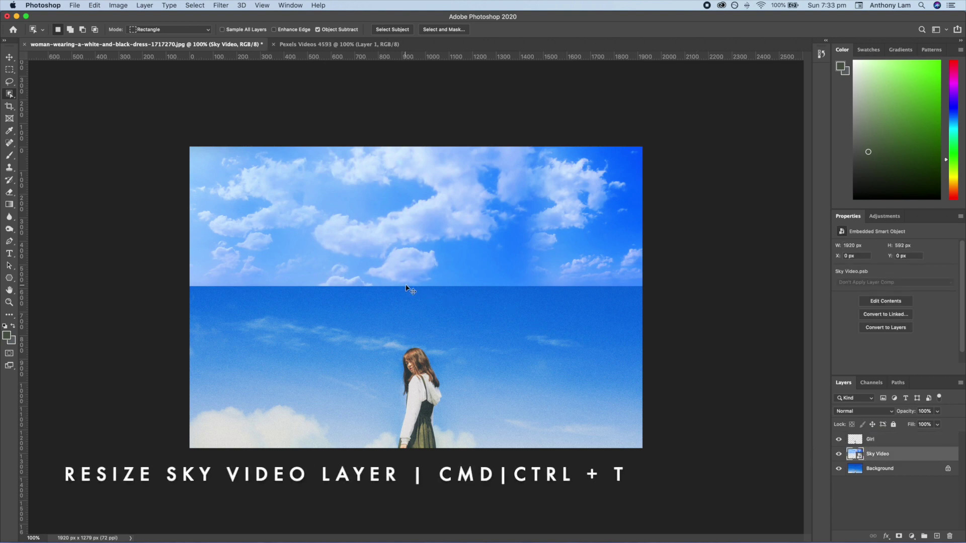
# - Scale Sky Video up to about 3598 × 1109 px so clouds reach past the shoulders
pyautogui.hotkey('ctrl', 't')
pyautogui.moveTo(417, 287); pyautogui.dragTo(422, 406)
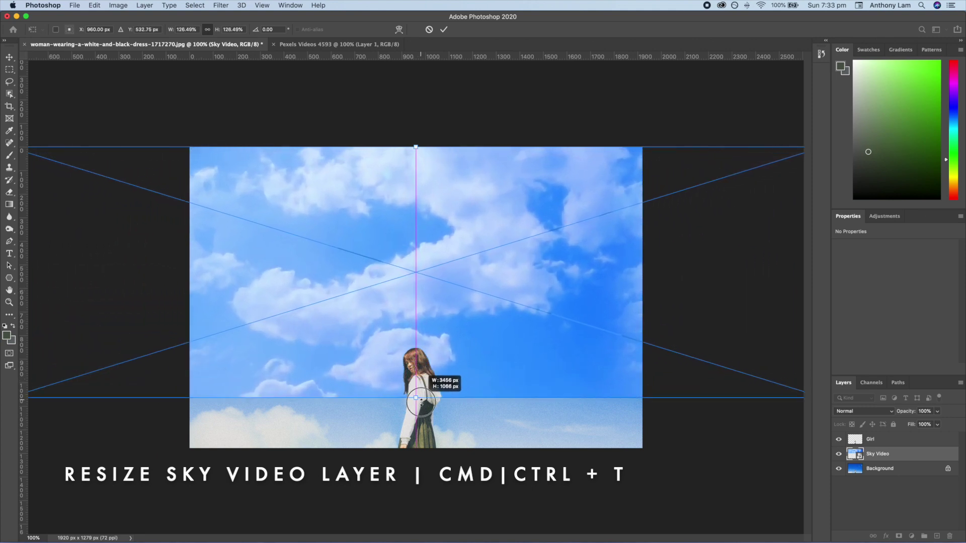
pyautogui.moveTo(422, 407); pyautogui.dragTo(422, 409)
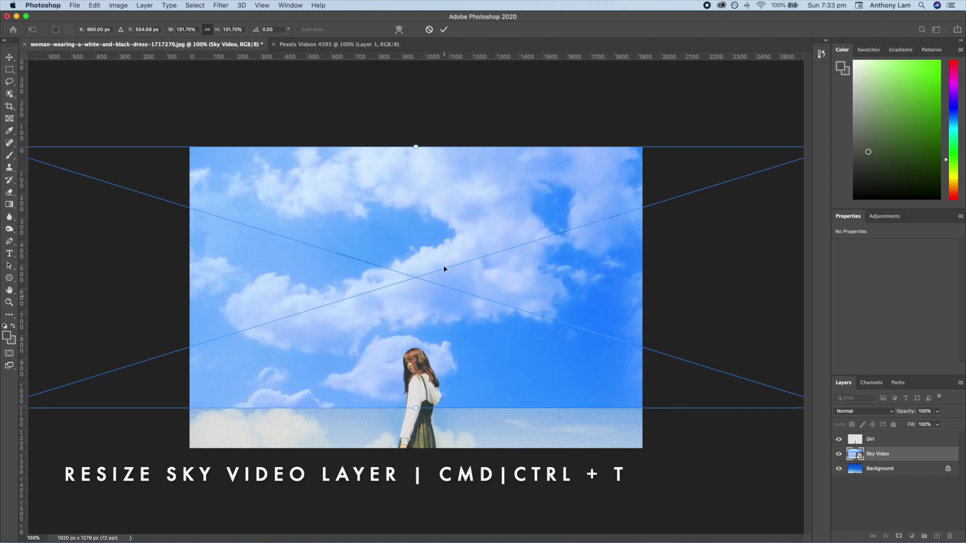
pyautogui.click(447, 30)
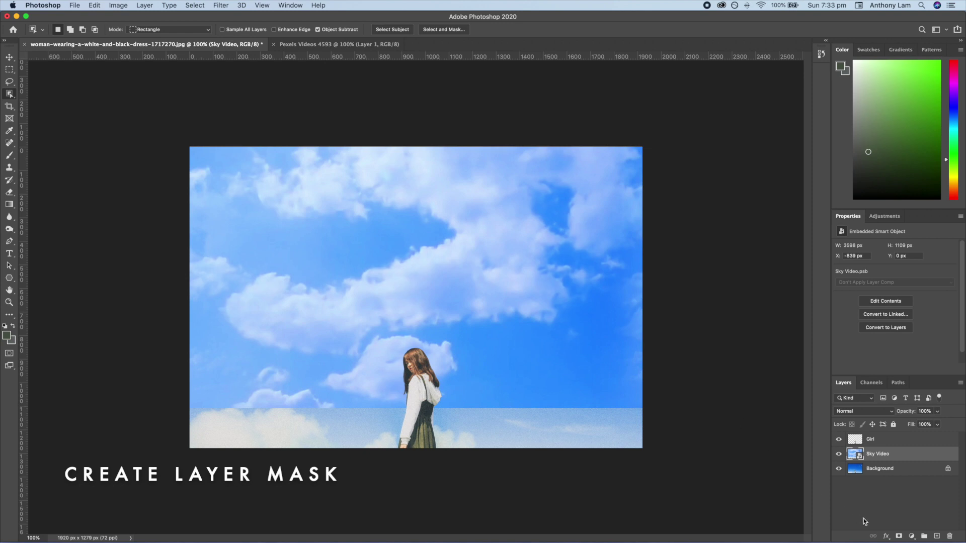
# - Add a layer mask to Sky Video and set up a black brush at 25% opacity
pyautogui.click(898, 537)
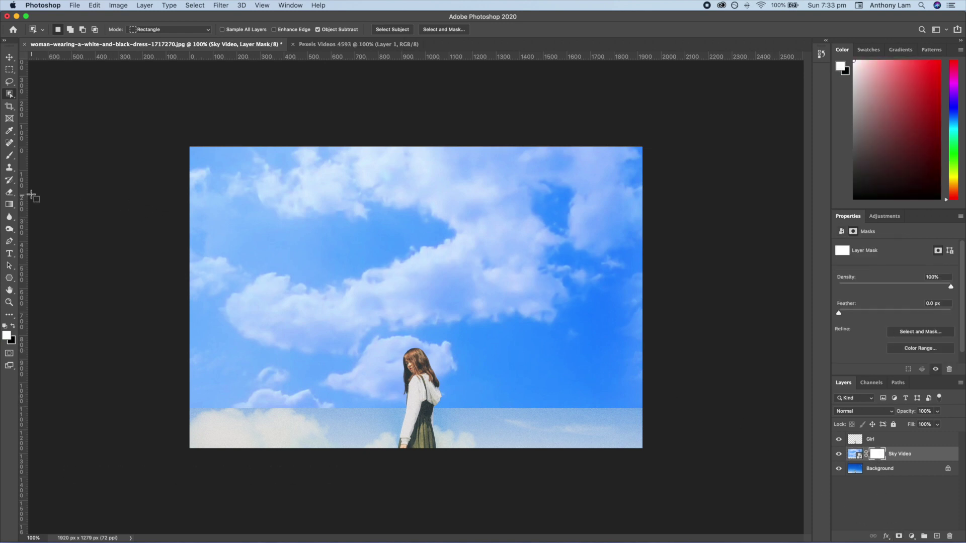
pyautogui.press('b')
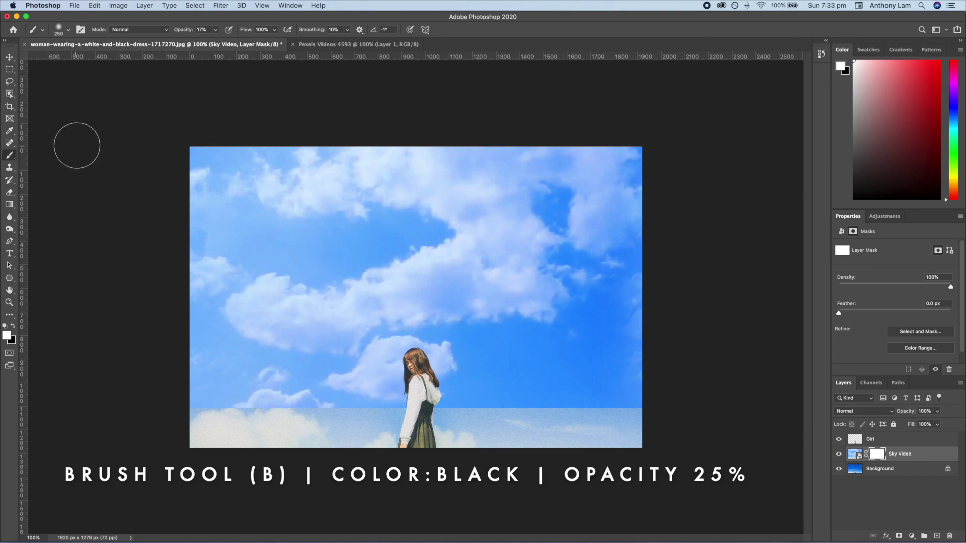
pyautogui.moveTo(187, 35); pyautogui.dragTo(192, 35)
pyautogui.press('x')
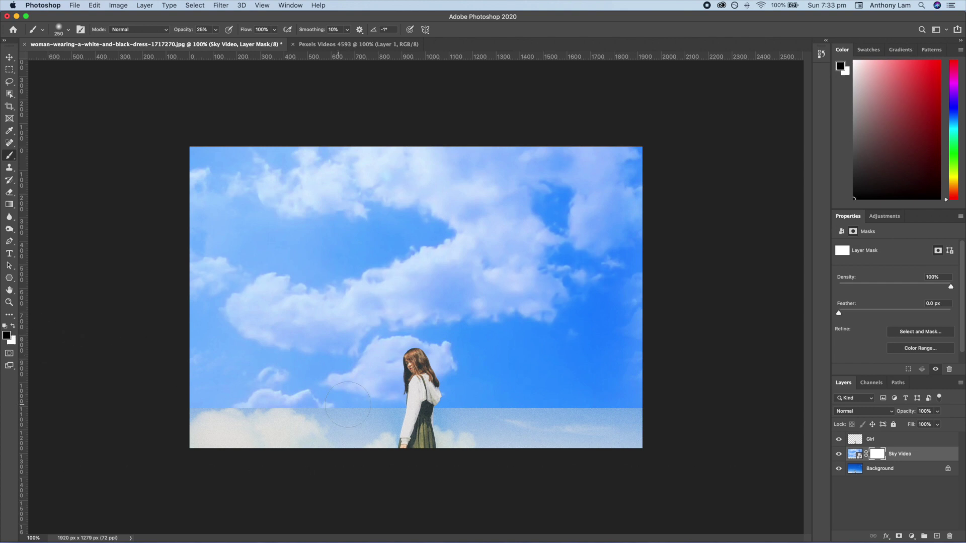
# - Paint the mask along the sky's hard bottom edge on both sides of the woman
pyautogui.moveTo(618, 419); pyautogui.dragTo(511, 414)
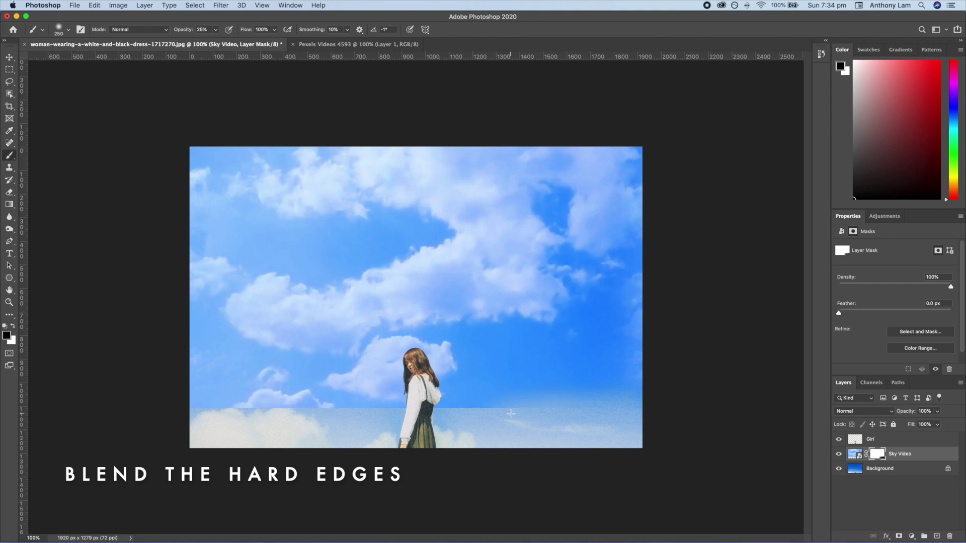
pyautogui.moveTo(519, 422)
pyautogui.mouseDown()
pyautogui.moveTo(467, 424)
pyautogui.moveTo(523, 428)
pyautogui.mouseUp()
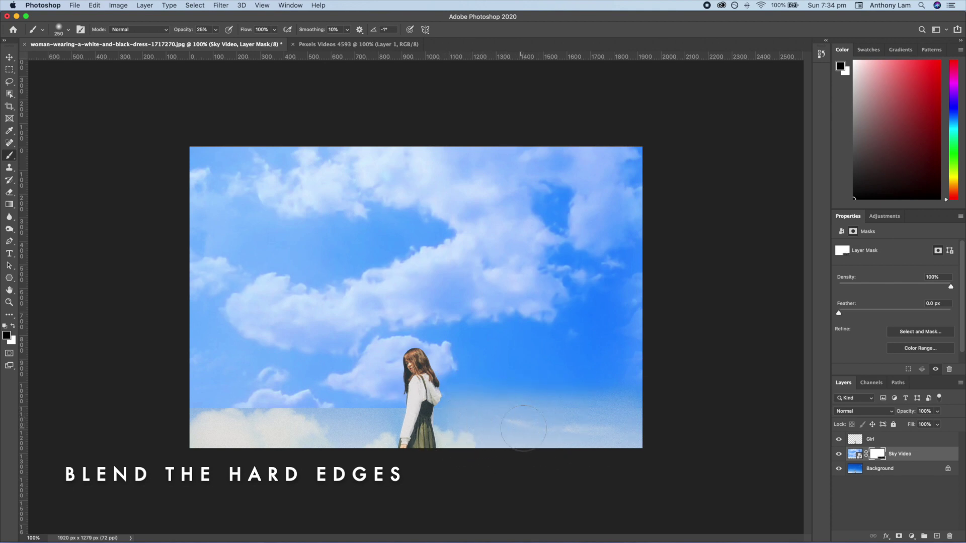
pyautogui.moveTo(384, 405)
pyautogui.mouseDown()
pyautogui.moveTo(302, 422)
pyautogui.moveTo(218, 412)
pyautogui.mouseUp()
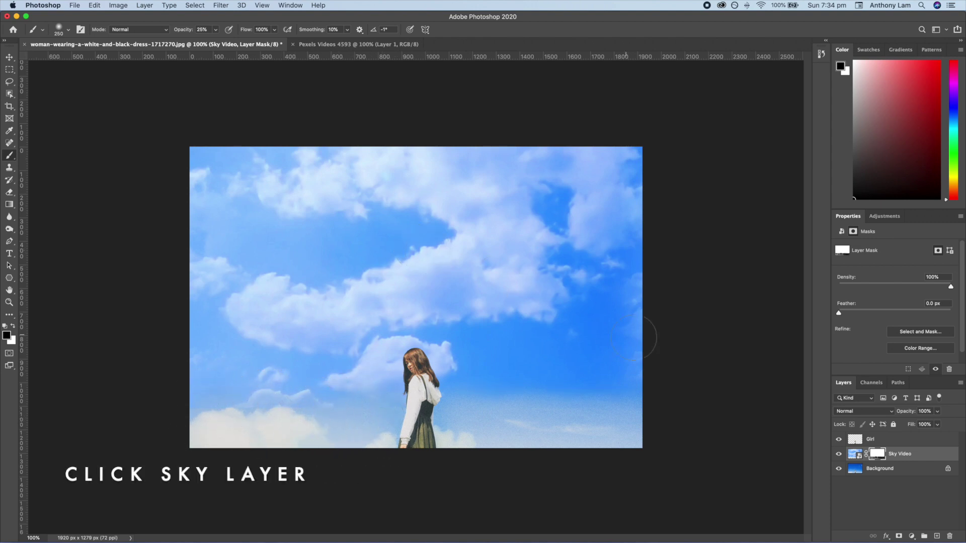
# - Apply Add Noise at 12% Uniform to the Sky Video layer
pyautogui.click(853, 455)
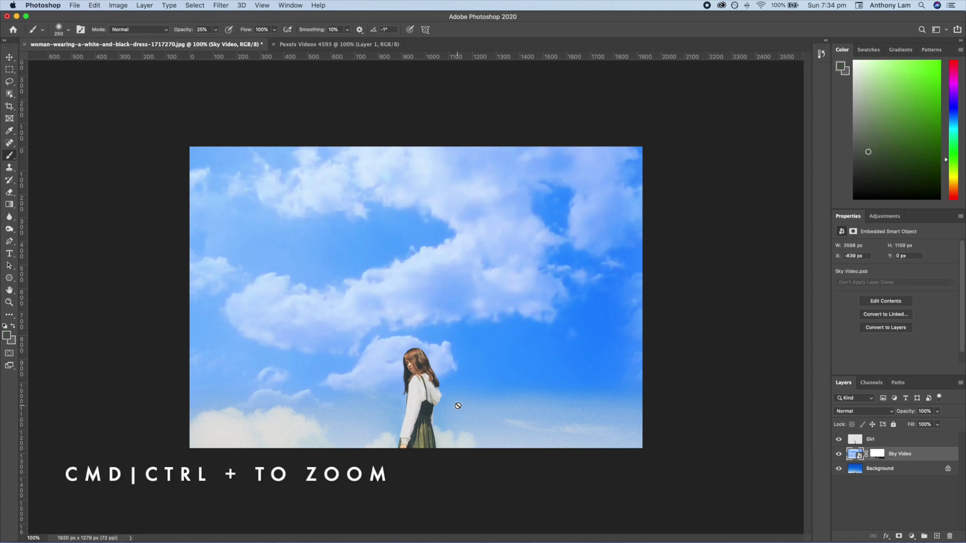
pyautogui.hotkey('ctrl', '+')
pyautogui.hotkey('ctrl', '+')
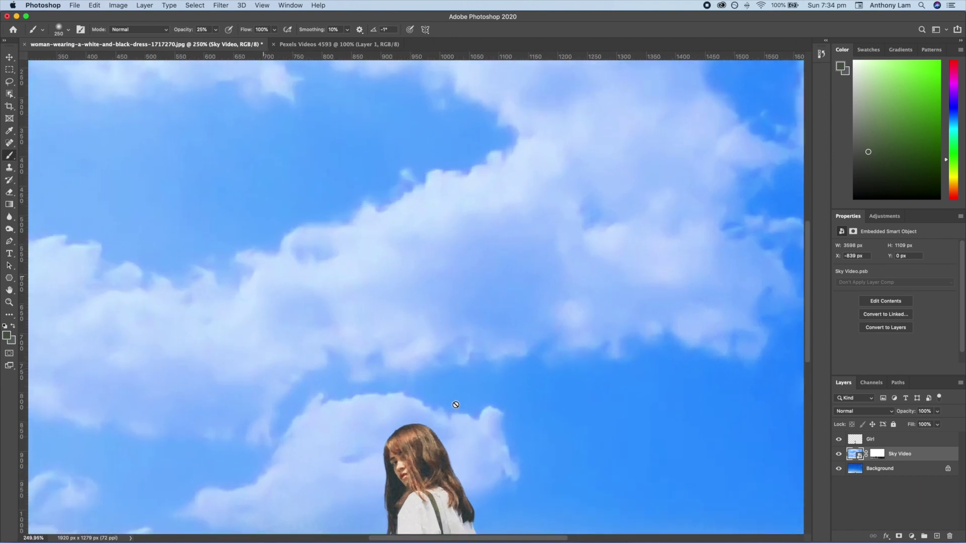
pyautogui.hotkey('ctrl', '+')
pyautogui.scroll(-2, 506, 407)
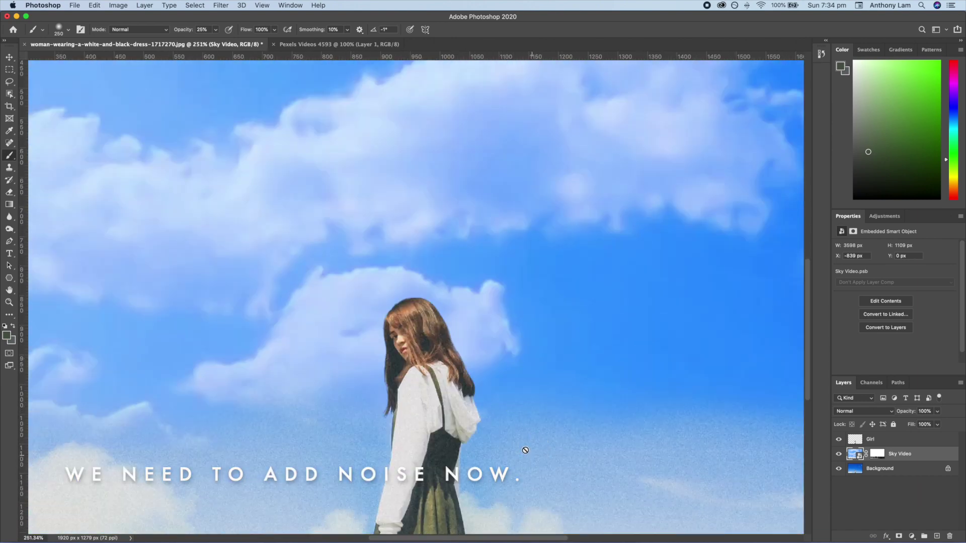
pyautogui.click(221, 5)
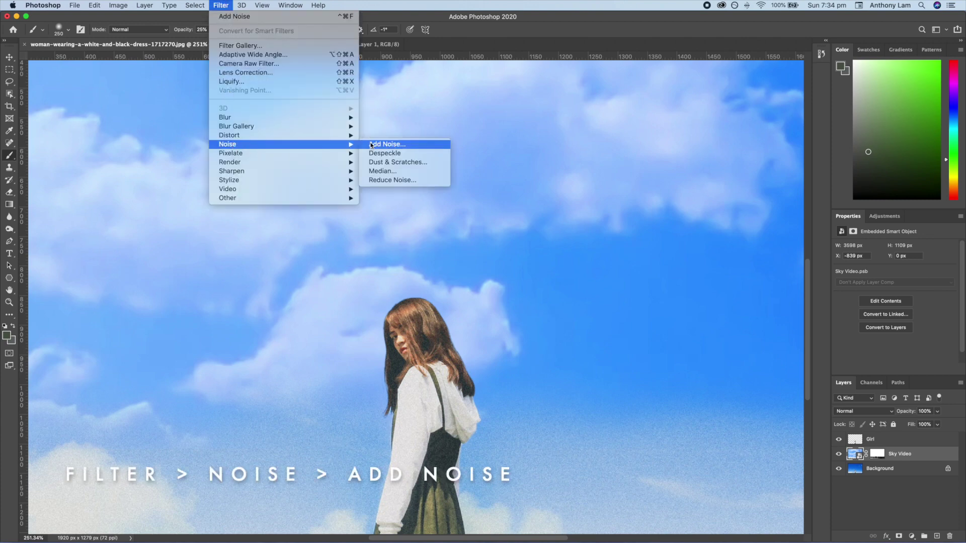
pyautogui.moveTo(228, 144)
pyautogui.click(371, 143)
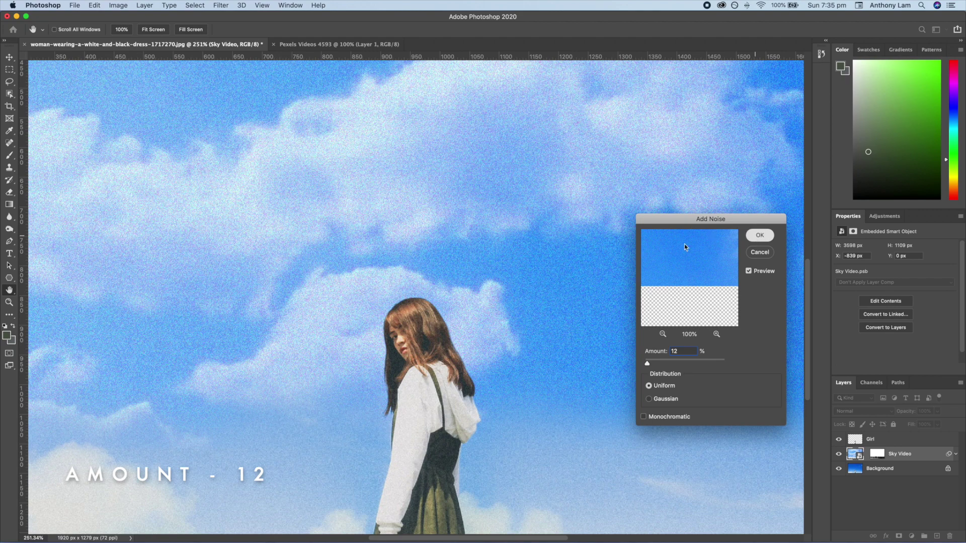
pyautogui.click(759, 235)
# - Zoom back out to view the whole image
pyautogui.press('b')
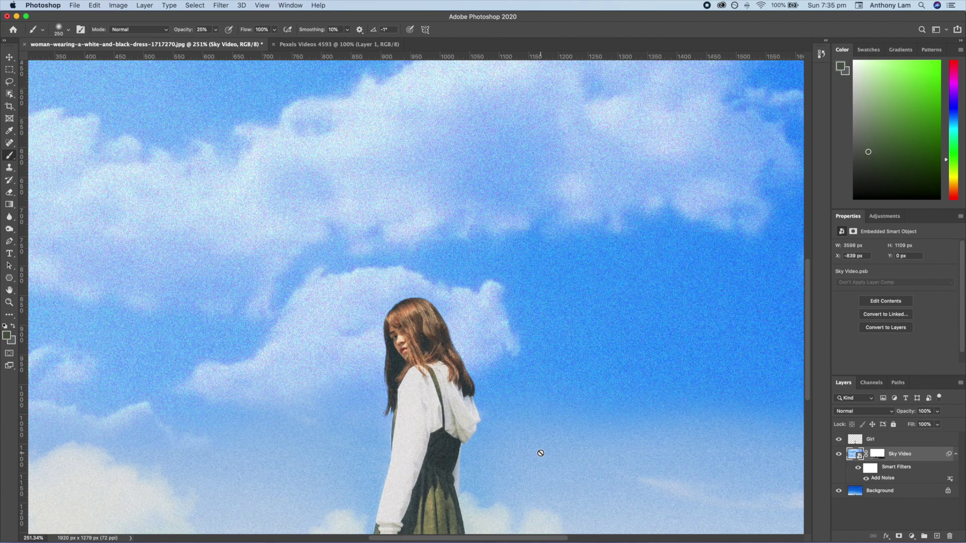
pyautogui.press('super+minus')
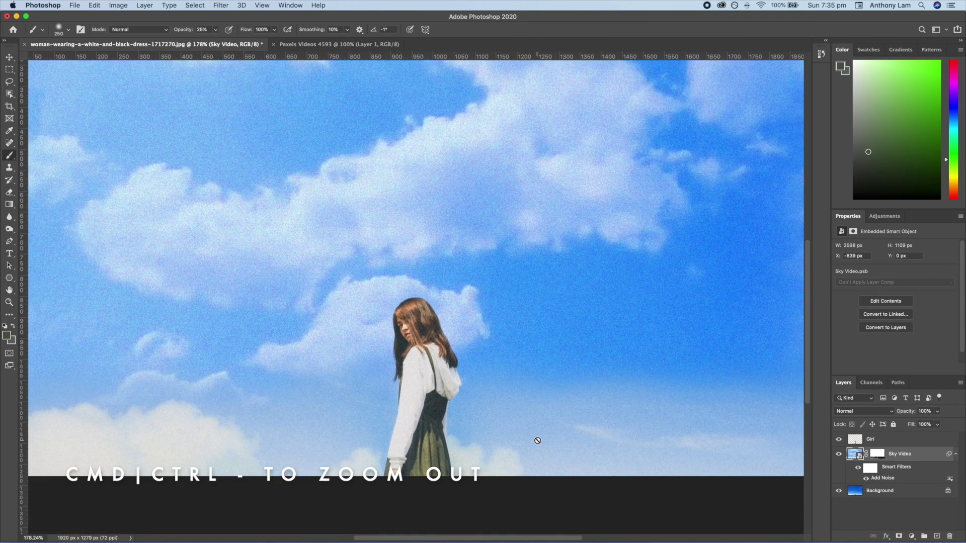
pyautogui.press('super+minus')
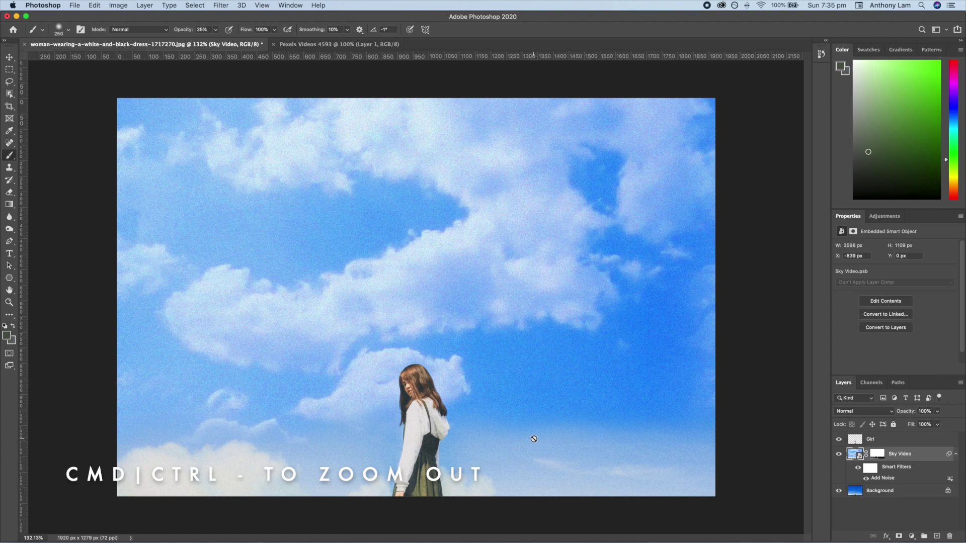
pyautogui.click(878, 217)
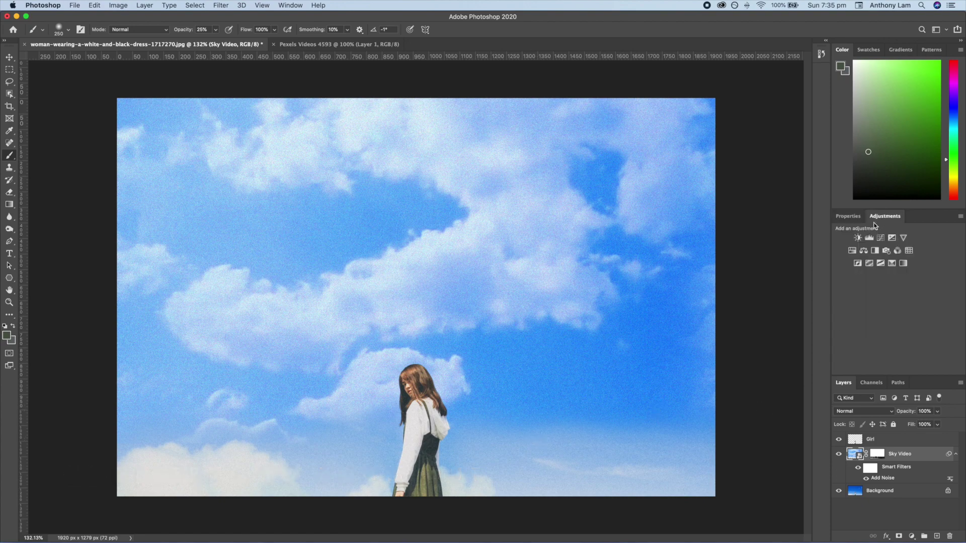
# - Add a Hue/Saturation layer clipped to Sky Video: Hue -2, Saturation -27, Lightness +11
pyautogui.click(852, 251)
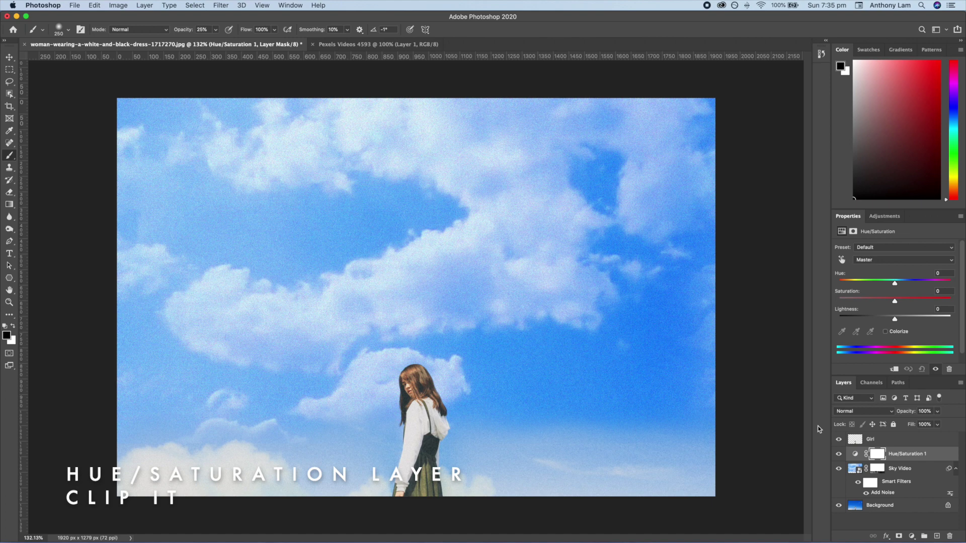
pyautogui.click(895, 370)
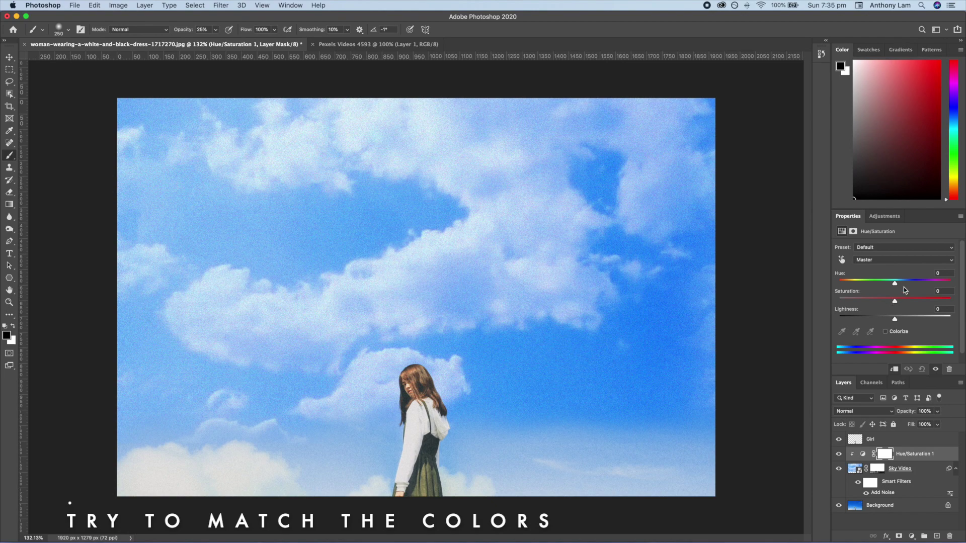
pyautogui.moveTo(895, 285); pyautogui.dragTo(882, 303)
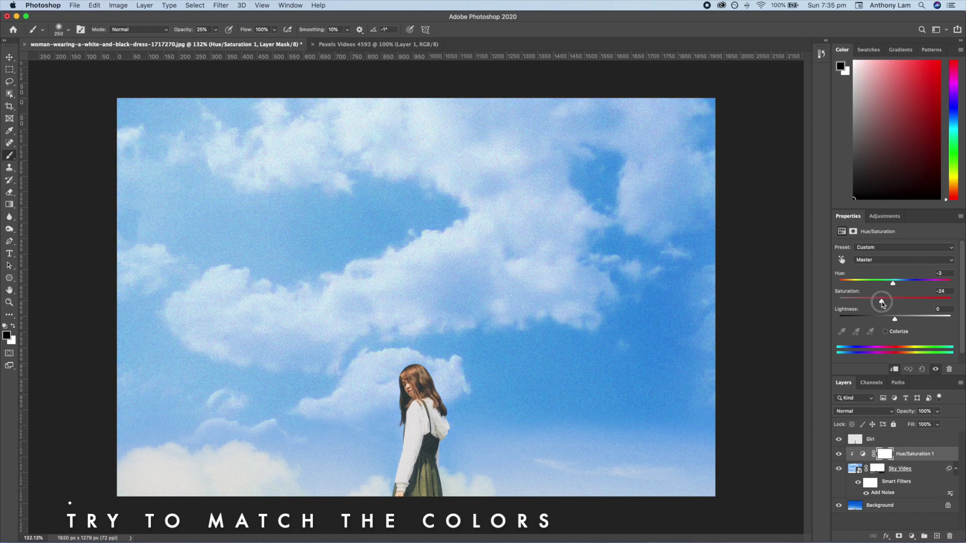
pyautogui.moveTo(895, 320); pyautogui.dragTo(899, 321)
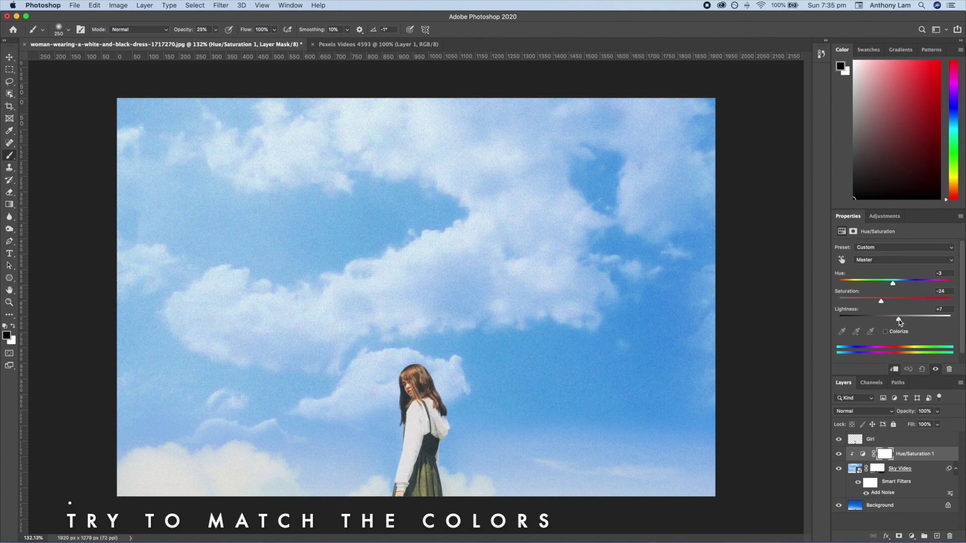
pyautogui.moveTo(903, 320); pyautogui.dragTo(884, 302)
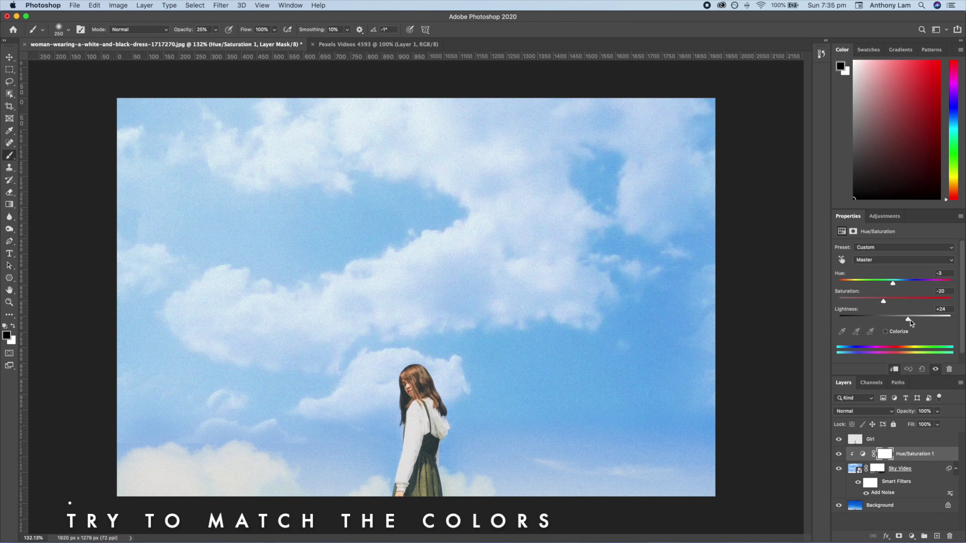
pyautogui.moveTo(908, 320); pyautogui.dragTo(905, 320)
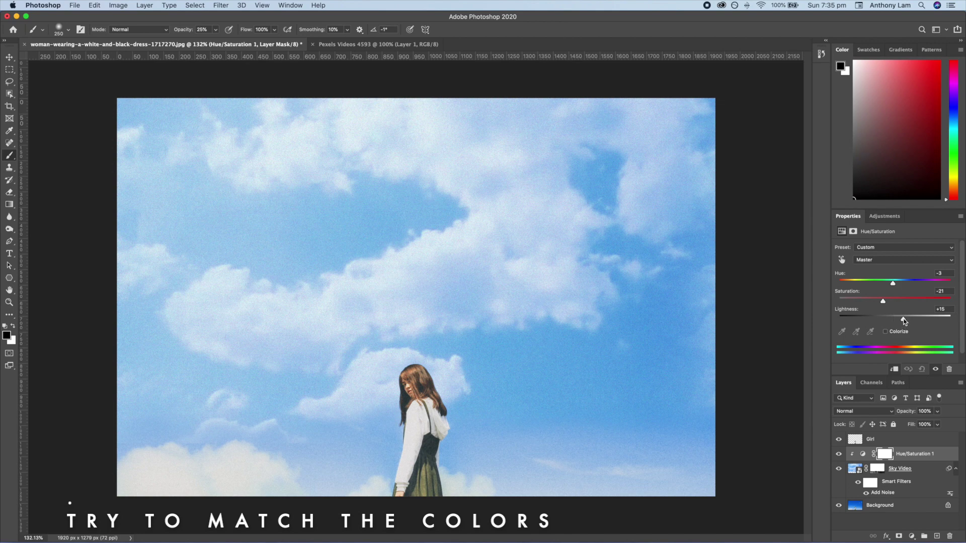
pyautogui.moveTo(893, 284); pyautogui.dragTo(892, 285)
pyautogui.moveTo(883, 304); pyautogui.dragTo(901, 322)
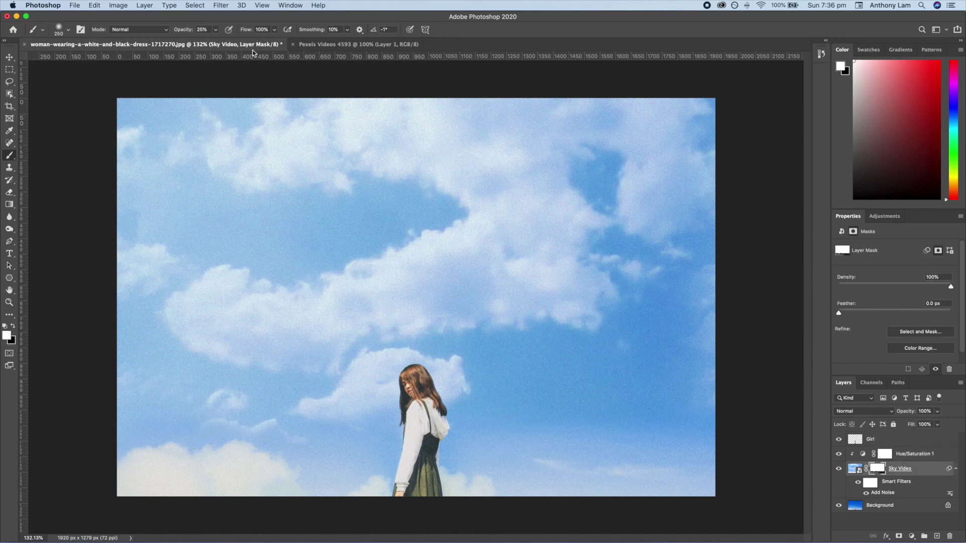
# - Show the Timeline panel and extend the Girl clip to the end of the sky video
pyautogui.click(282, 6)
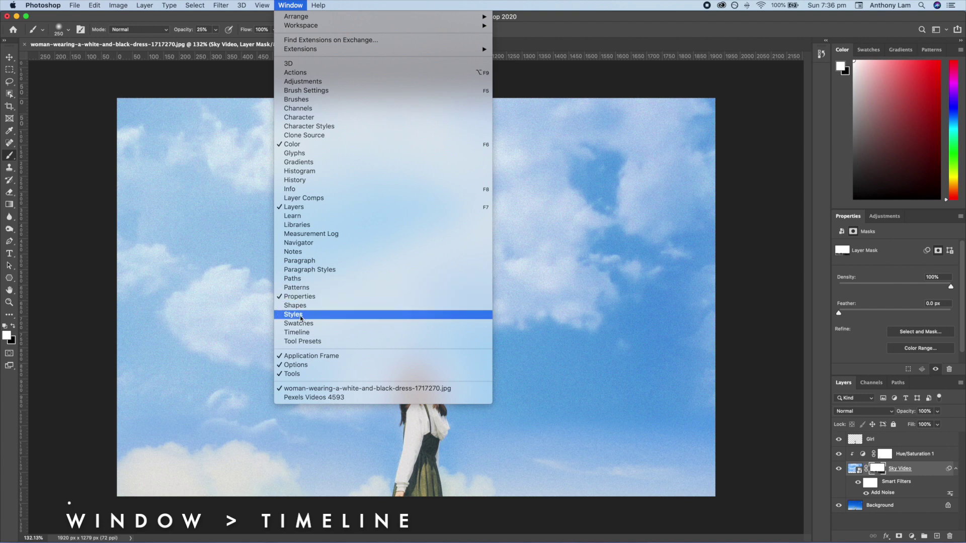
pyautogui.click(325, 332)
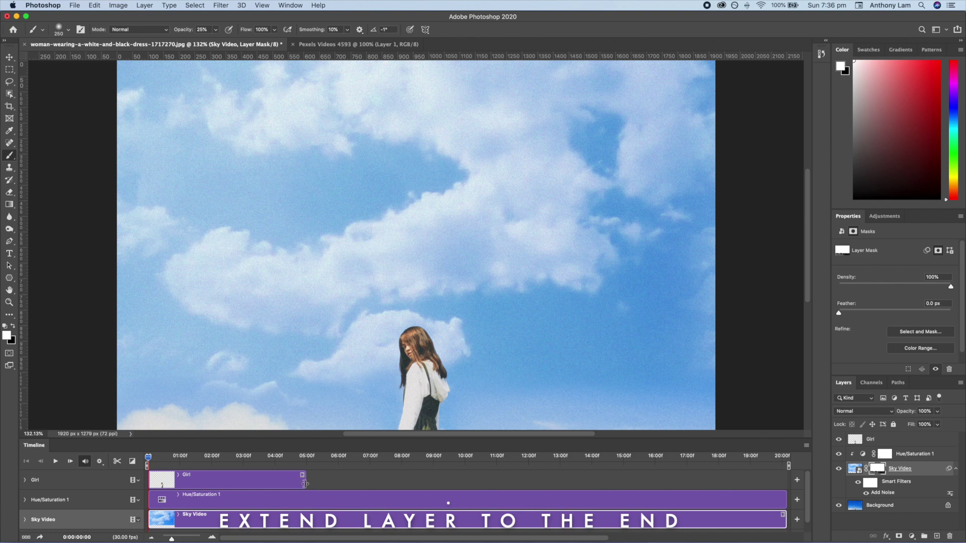
pyautogui.moveTo(305, 484); pyautogui.dragTo(716, 484)
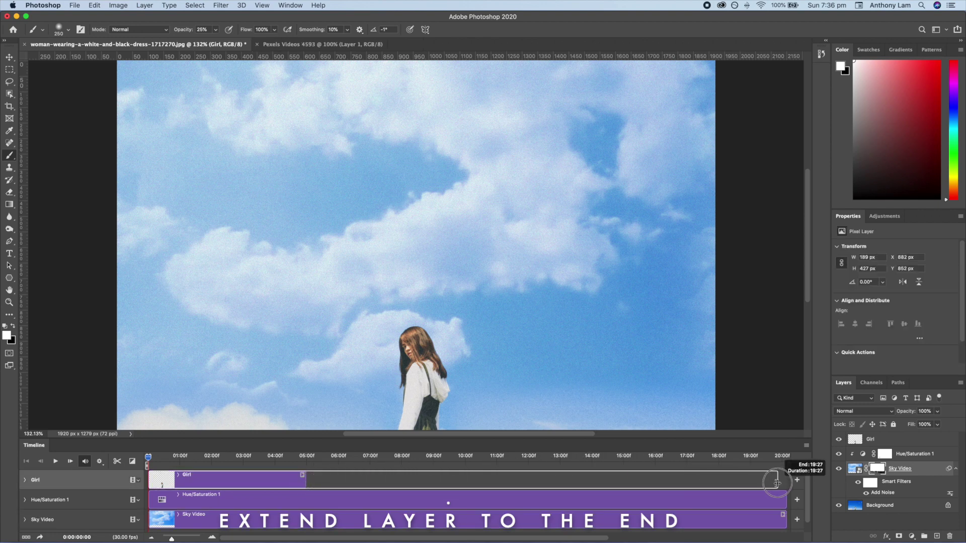
pyautogui.moveTo(716, 484); pyautogui.dragTo(786, 484)
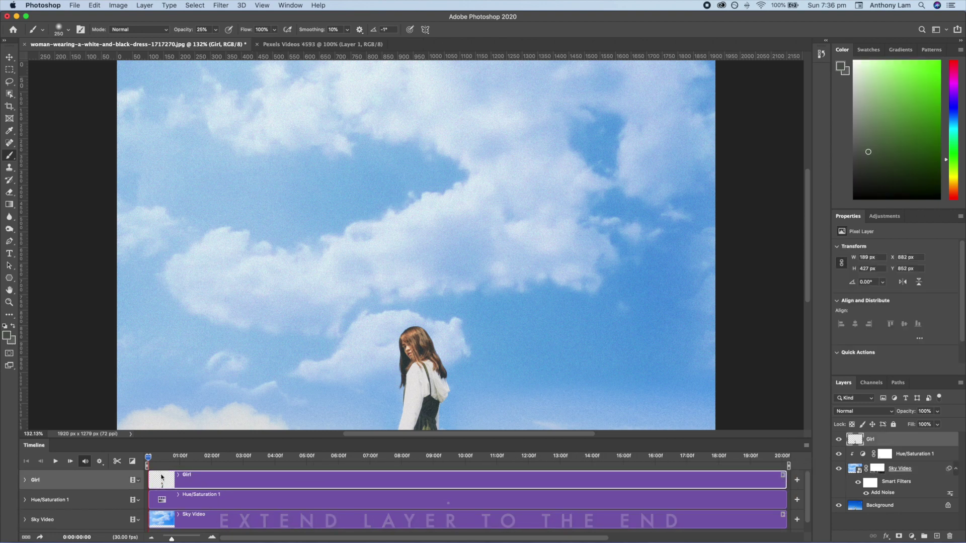
# - Play and then stop a preview of the clouds moving behind the woman
pyautogui.click(56, 462)
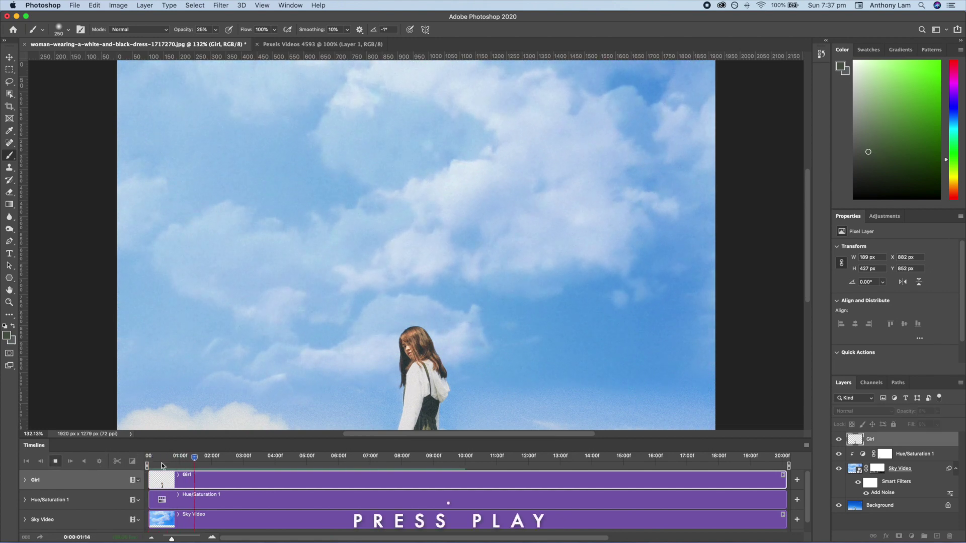
pyautogui.scroll(-1, 161, 377)
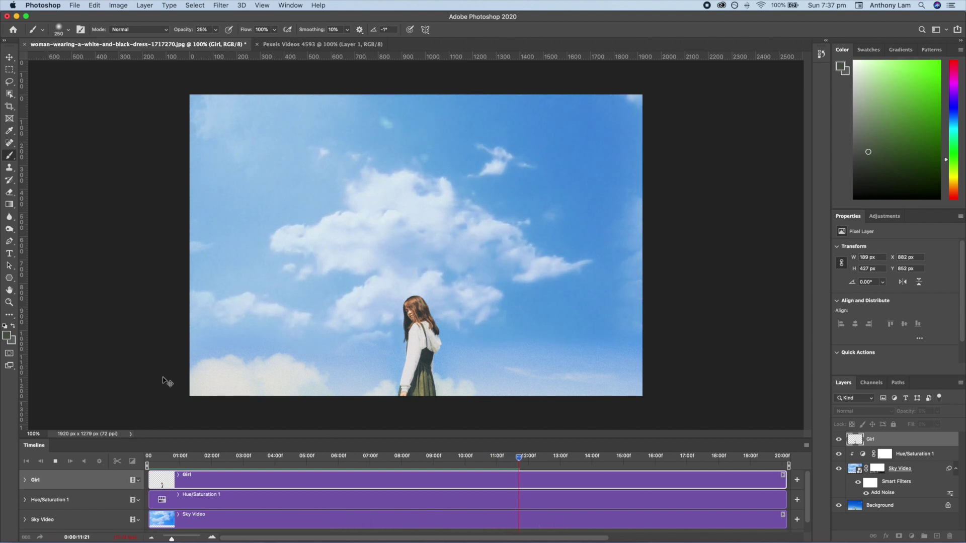
pyautogui.click(55, 462)
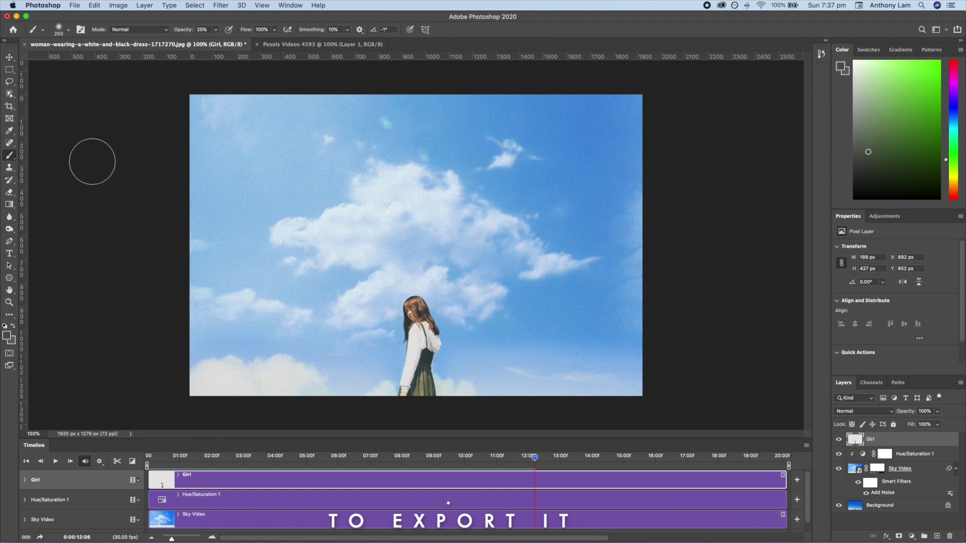
pyautogui.click(74, 5)
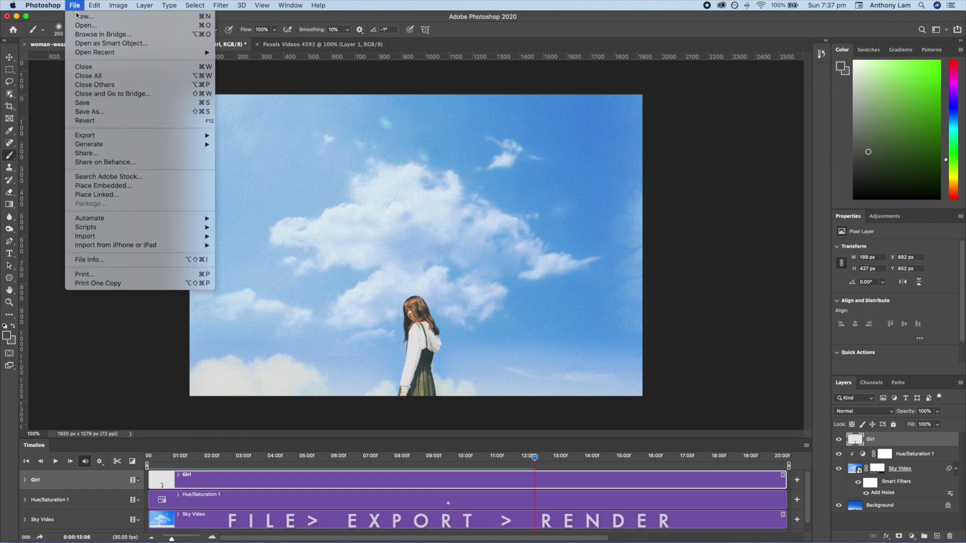
pyautogui.moveTo(86, 135)
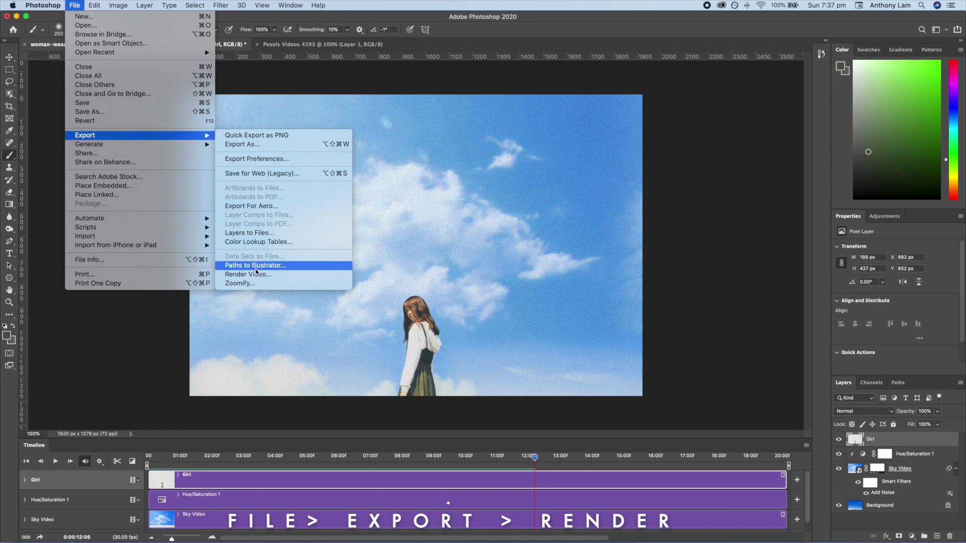
# - Render the composite as a default H.264 MP4 and open it in QuickTime Player
pyautogui.click(268, 277)
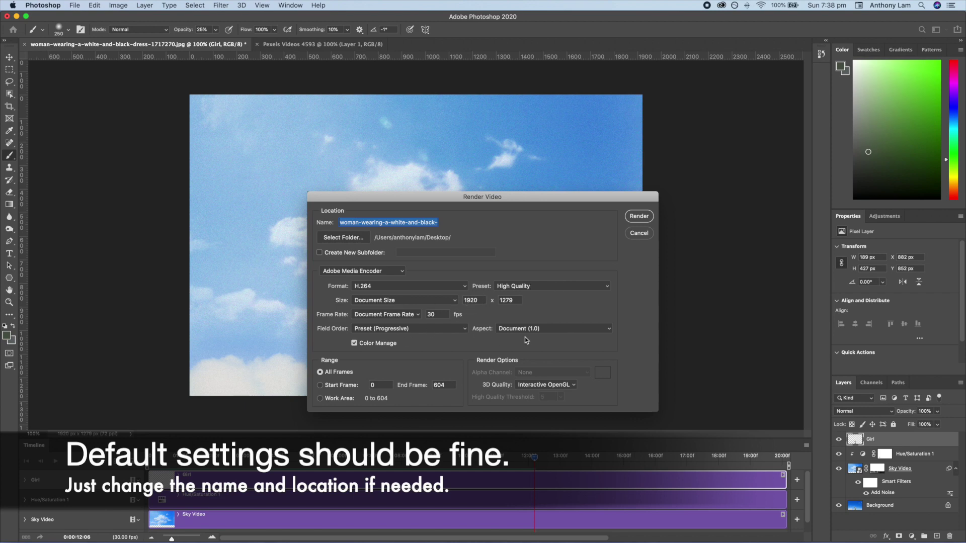
pyautogui.click(639, 216)
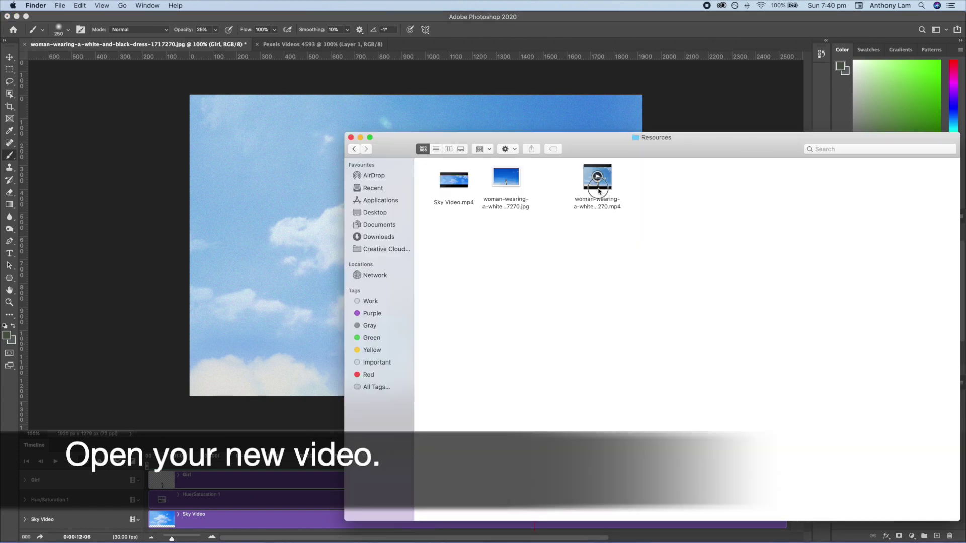
pyautogui.moveTo(597, 194); pyautogui.dragTo(557, 190)
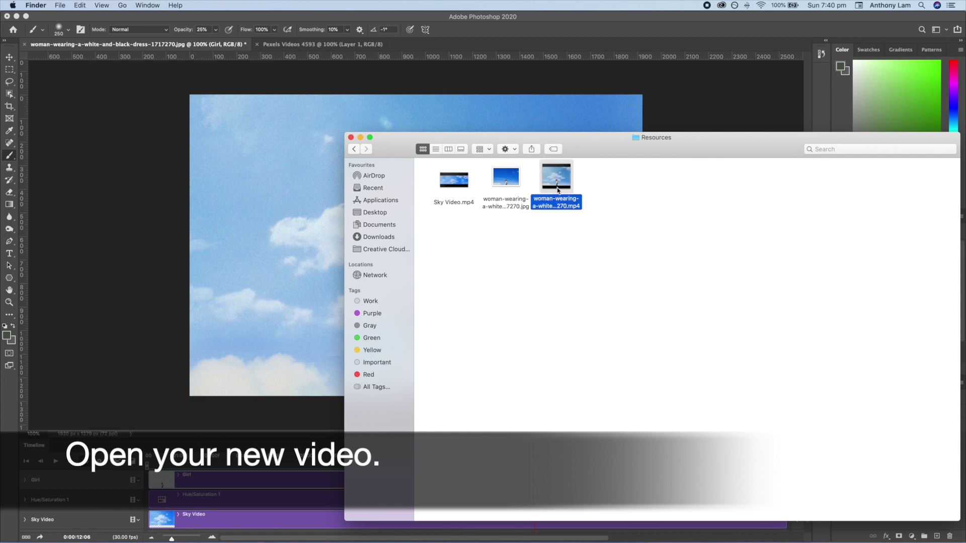
pyautogui.rightClick(564, 191)
pyautogui.click(573, 189)
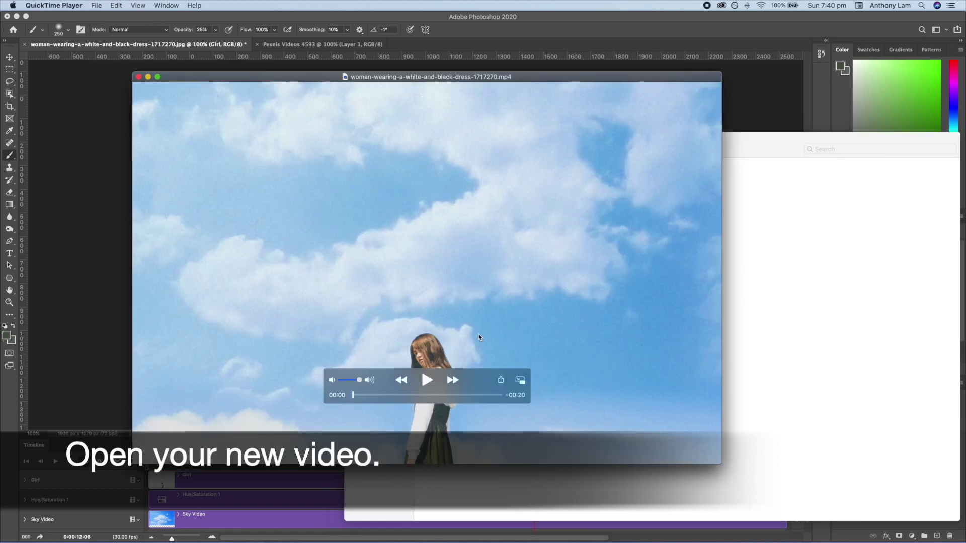
# - Play the rendered 20-second MP4 in QuickTime to watch clouds drift behind the woman
pyautogui.click(423, 381)
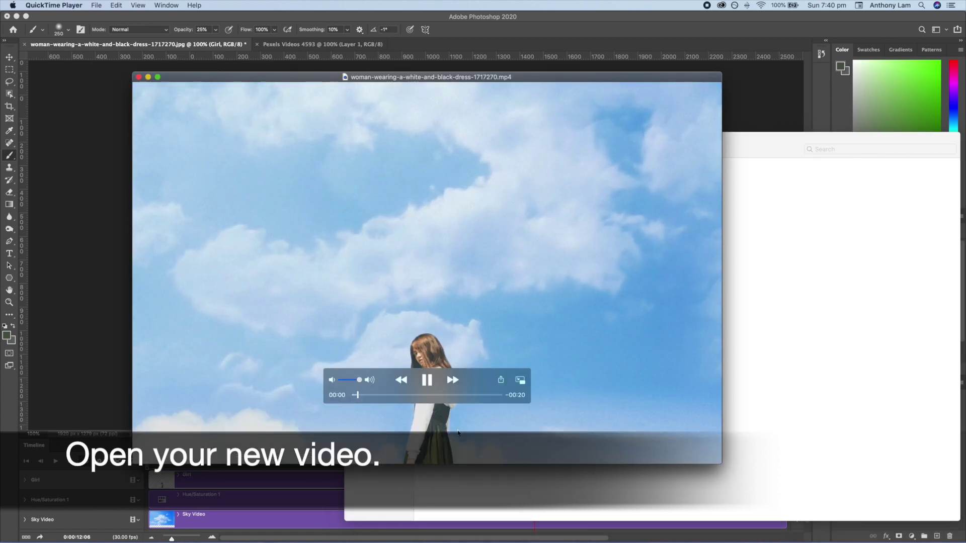